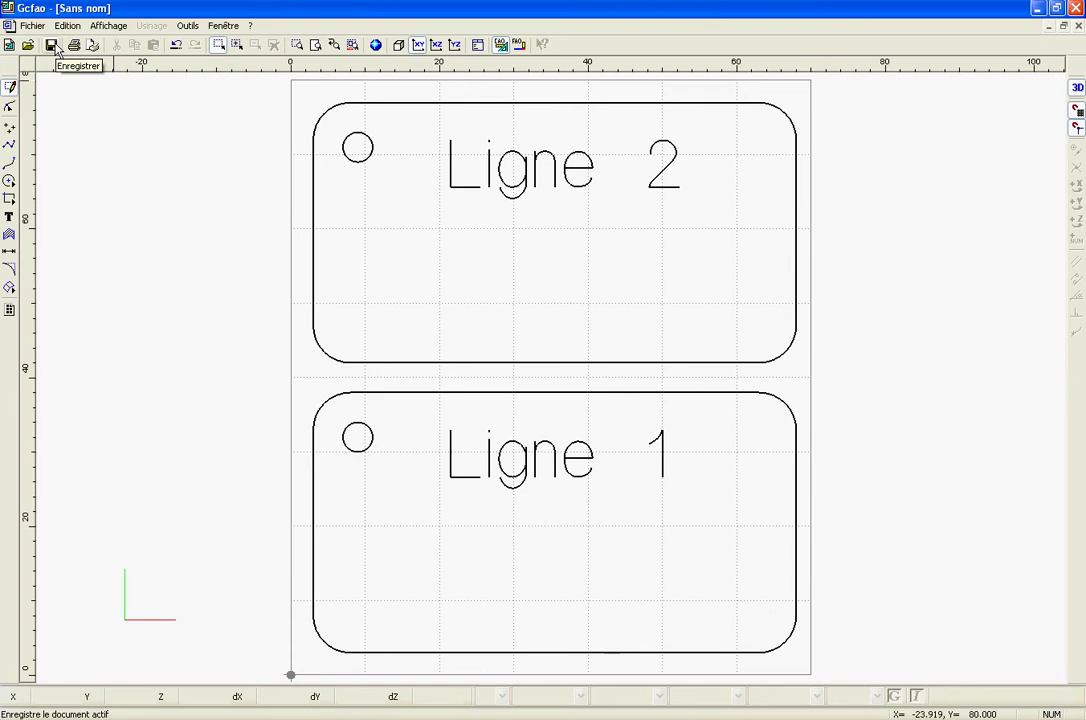
left_click(33, 27)
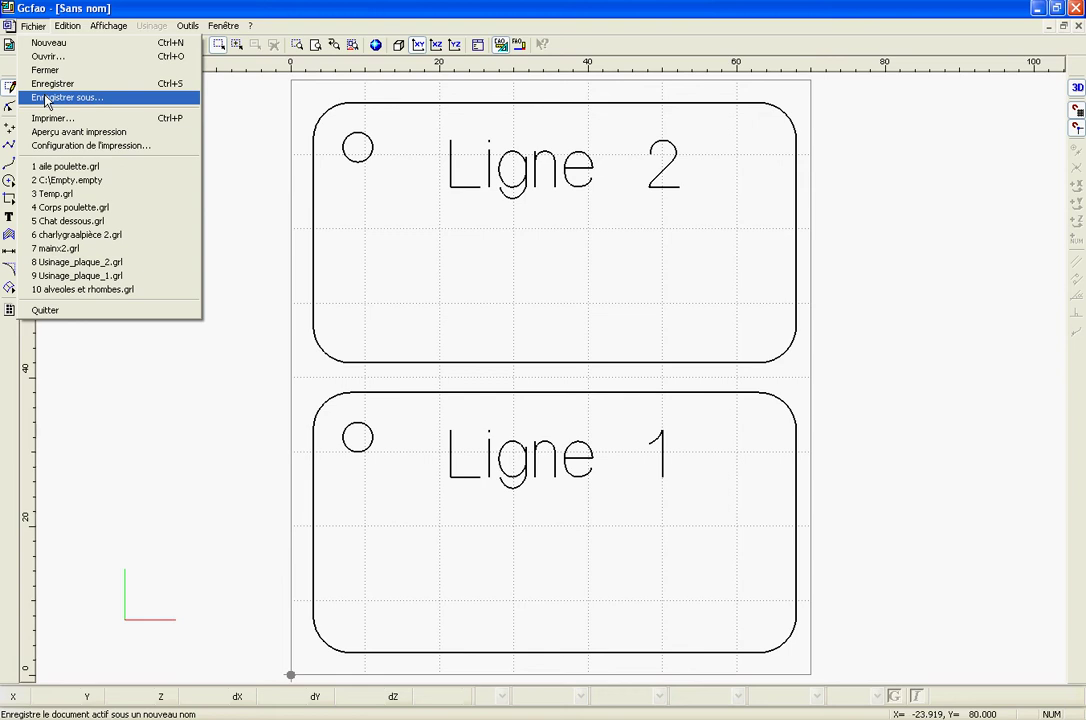
left_click(205, 137)
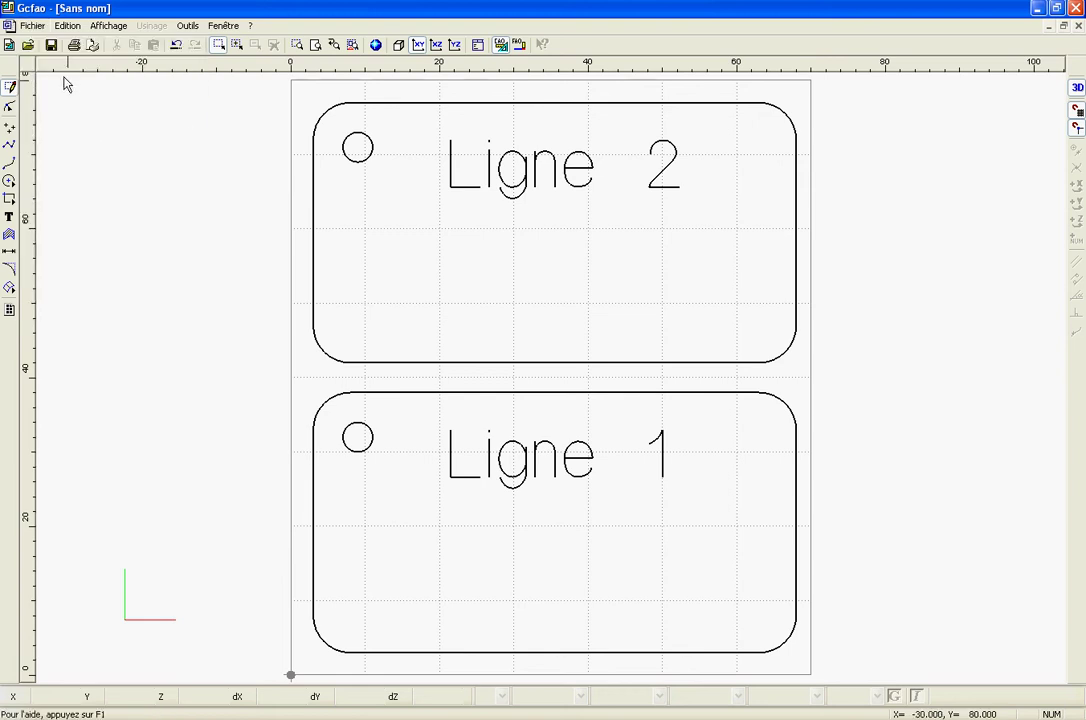
- Switch to machining mode and define the raw stock as Plastique tendre, 70 mm wide, 80 mm long and 2 mm thick
left_click(520, 46)
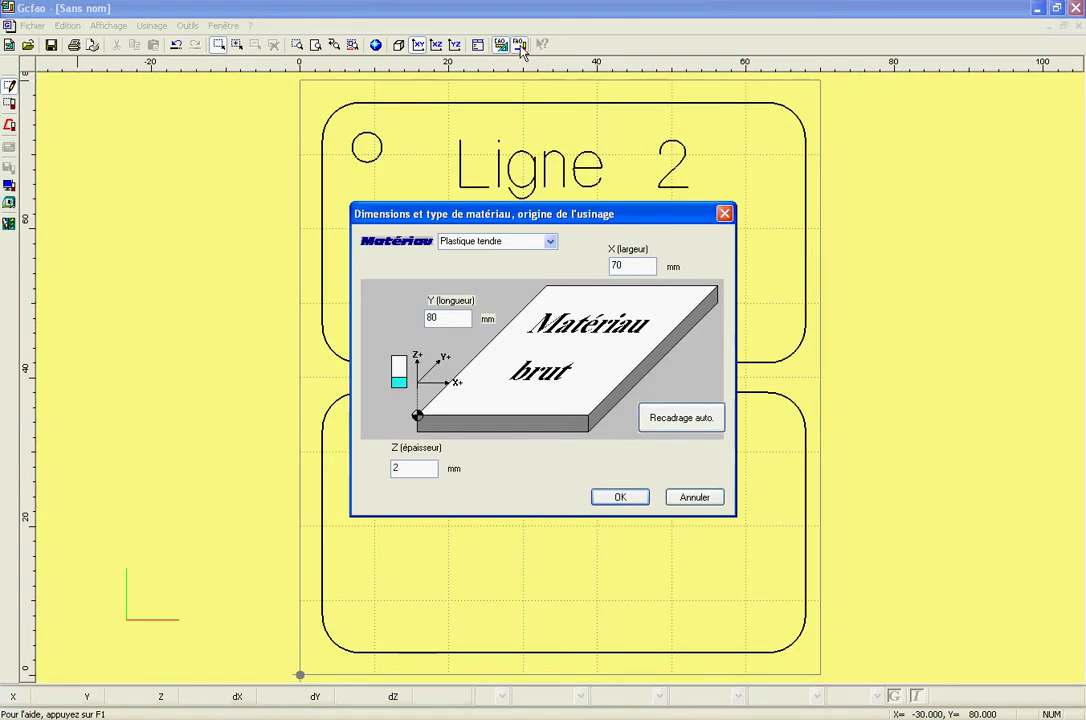
left_click_drag(521, 218, 512, 190)
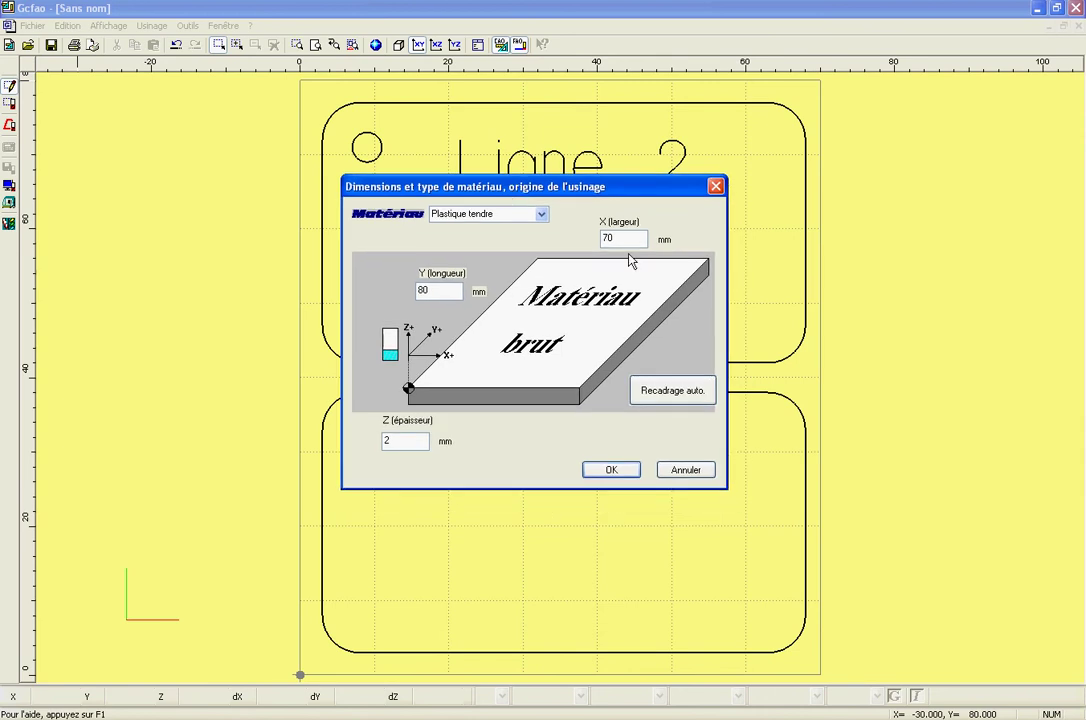
left_click(541, 215)
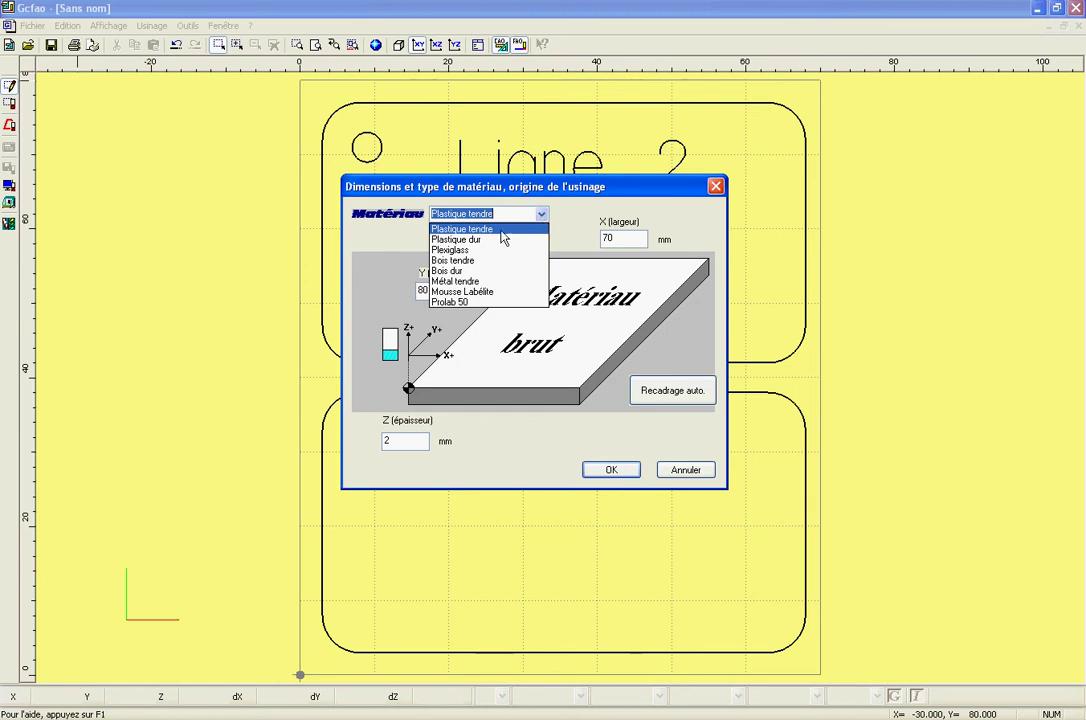
left_click(499, 230)
left_click(539, 214)
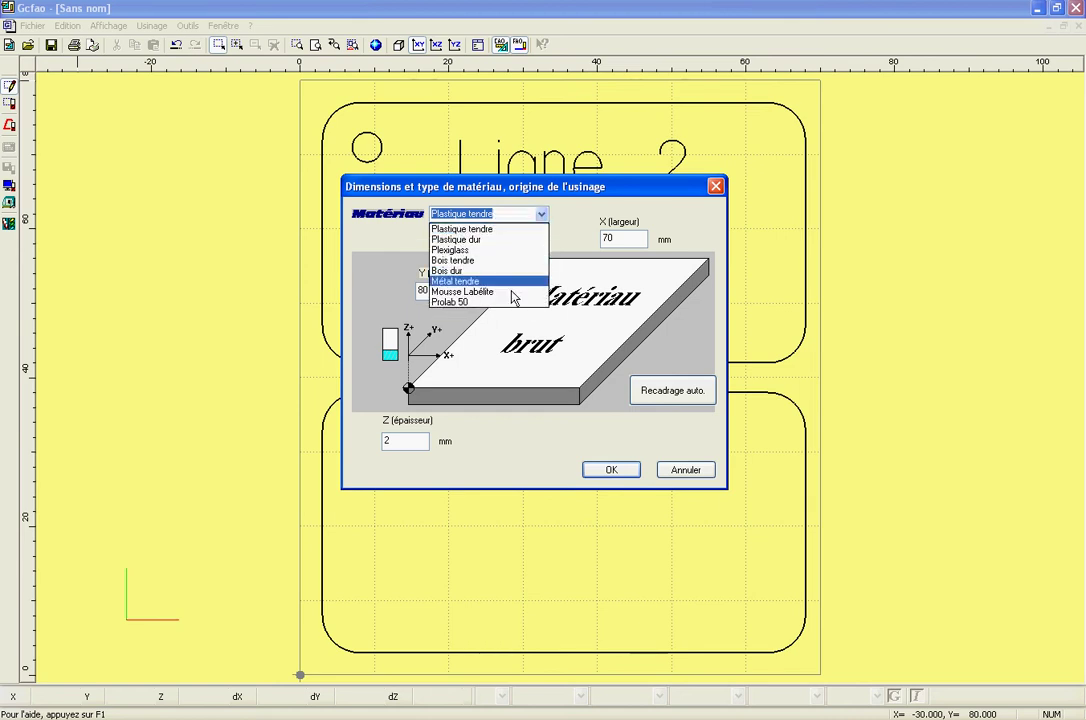
left_click(496, 229)
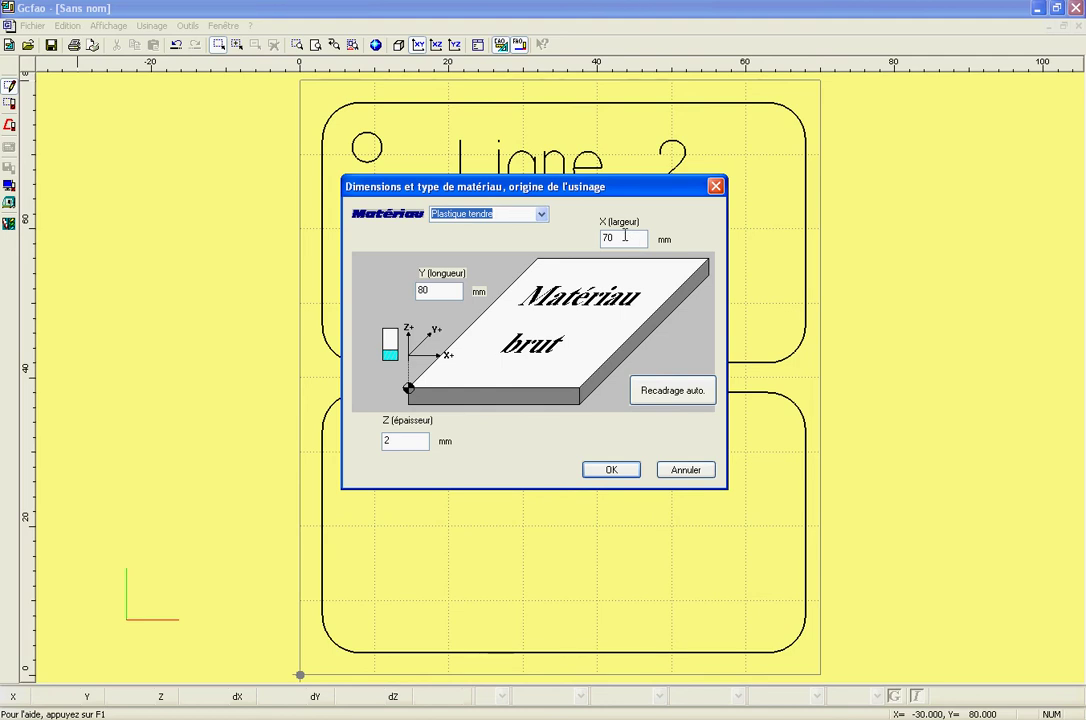
key("Tab")
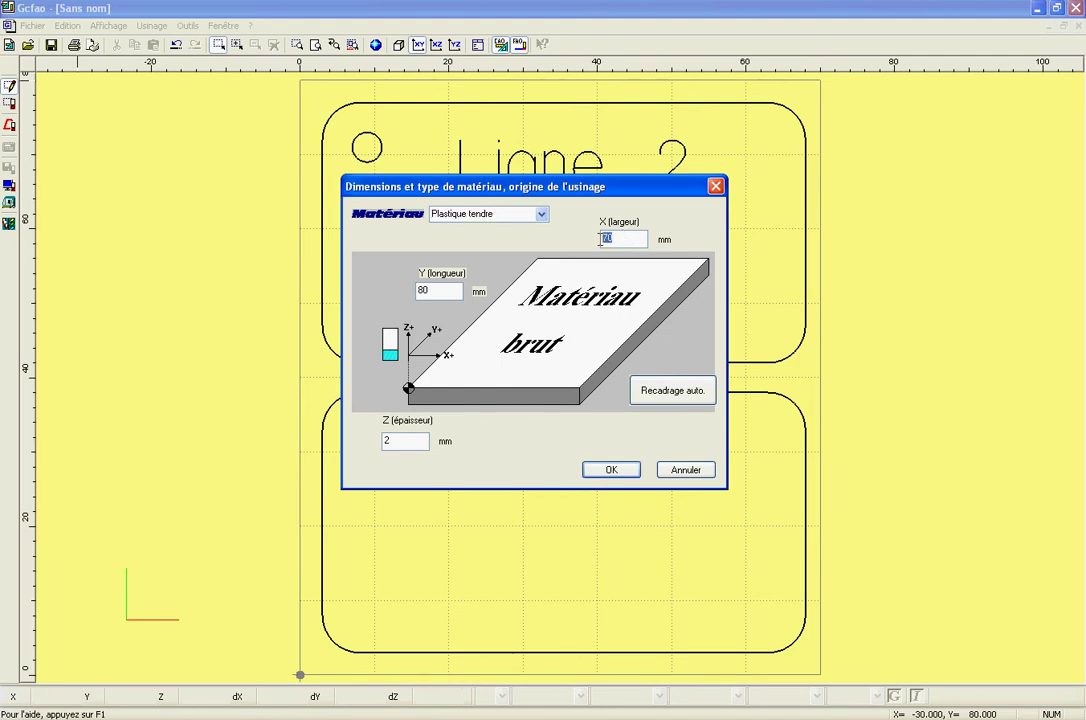
double_click(426, 290)
double_click(400, 441)
left_click(614, 472)
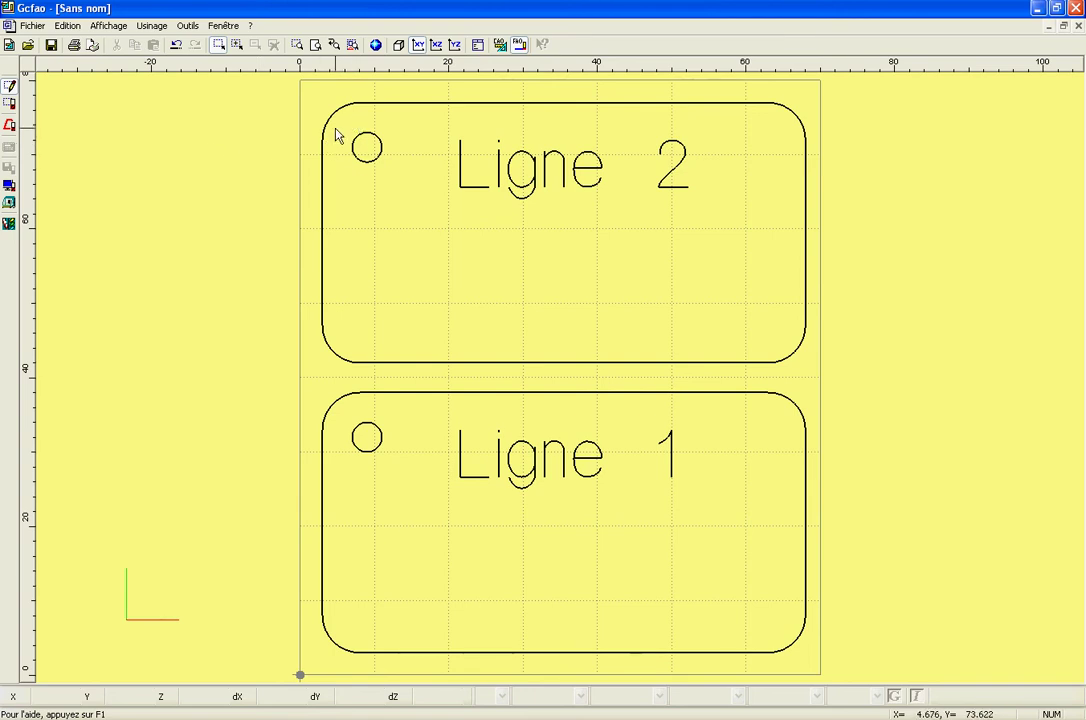
- Create a new machining operation on the two small hole circles using milling tool 14, Fraise 2 tailles D=2mm
left_click_drag(339, 127, 417, 497)
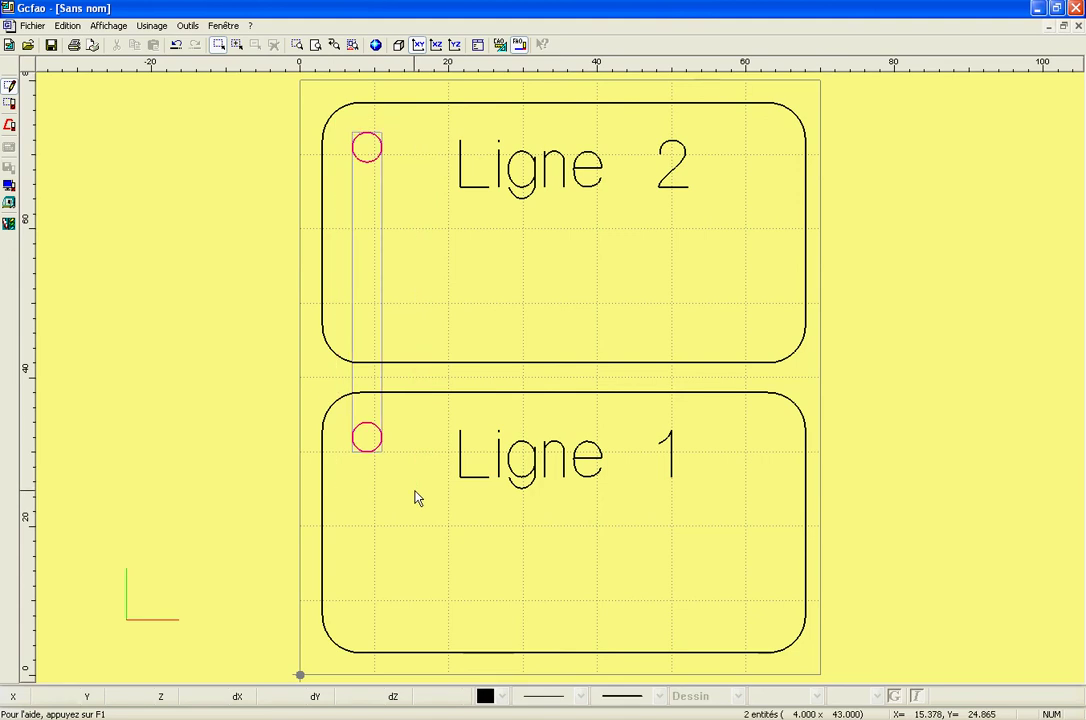
right_click(367, 156)
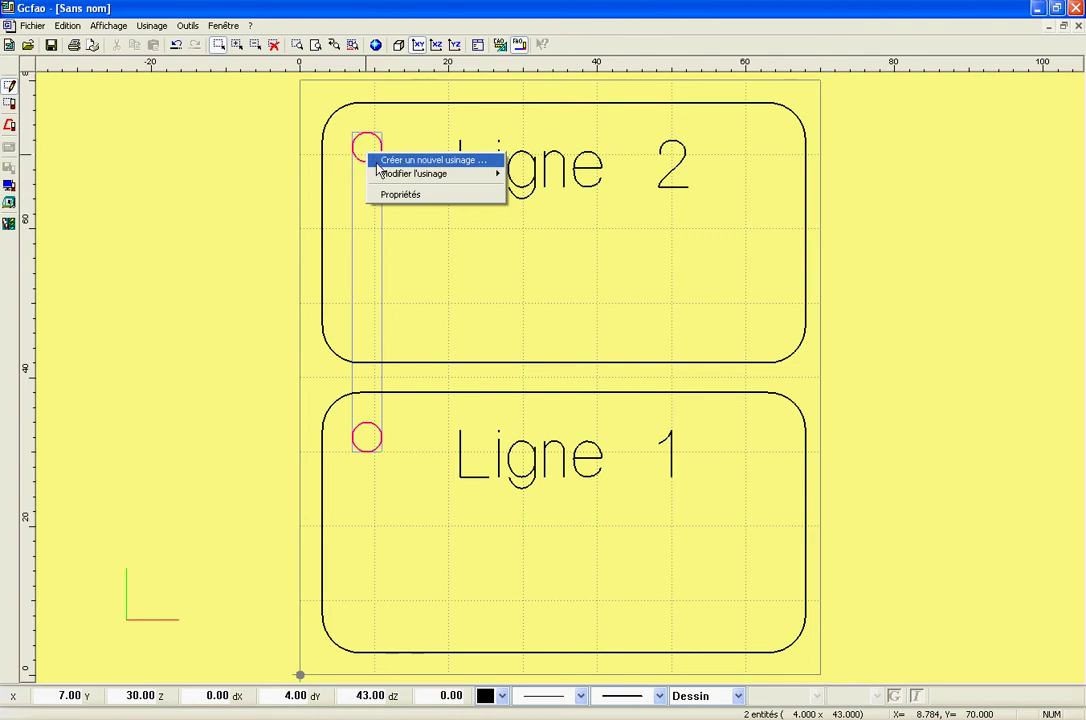
left_click(378, 163)
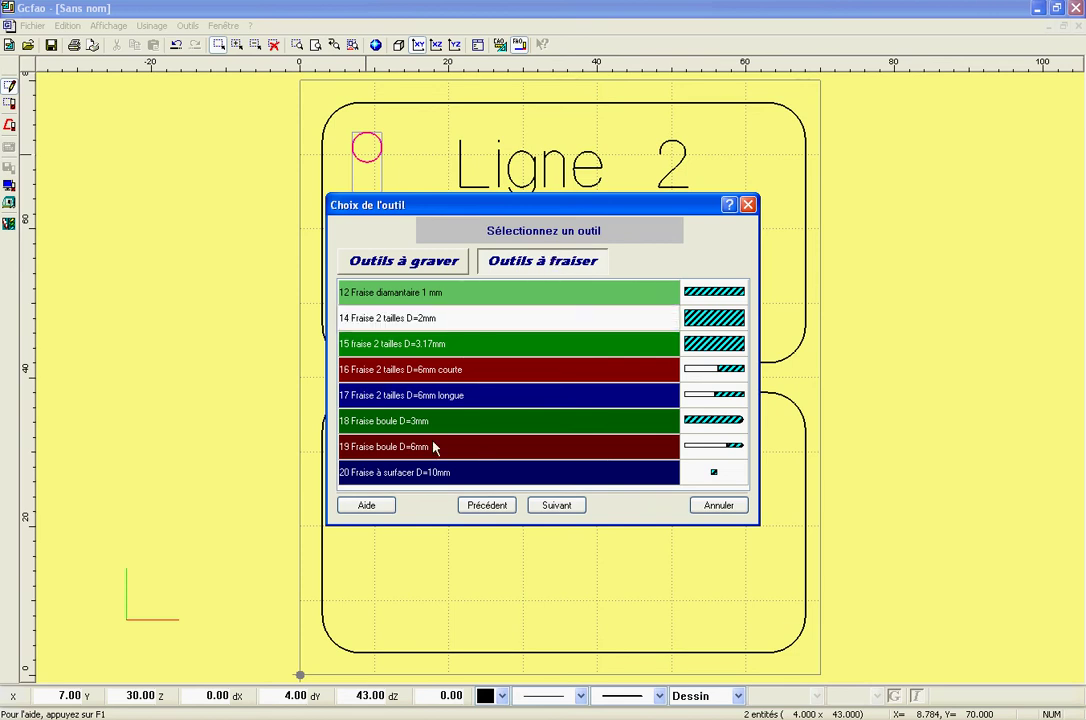
left_click(558, 508)
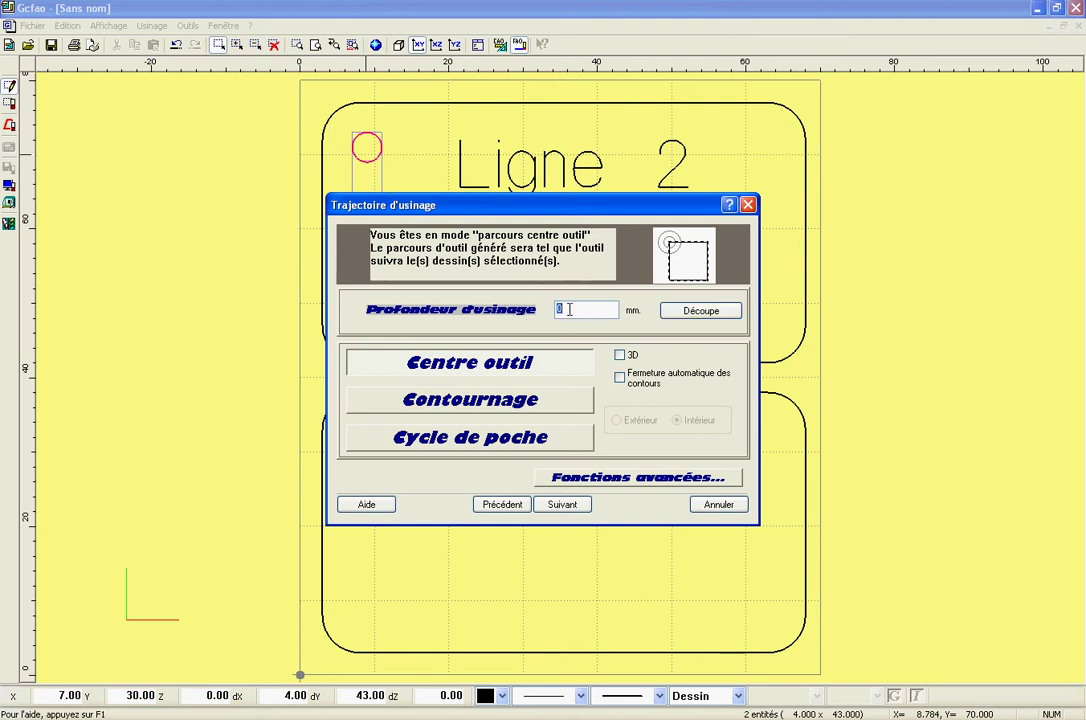
- Set the holes' machining depth to a full cut-through of 2 mm with the Découpe function
left_click(703, 311)
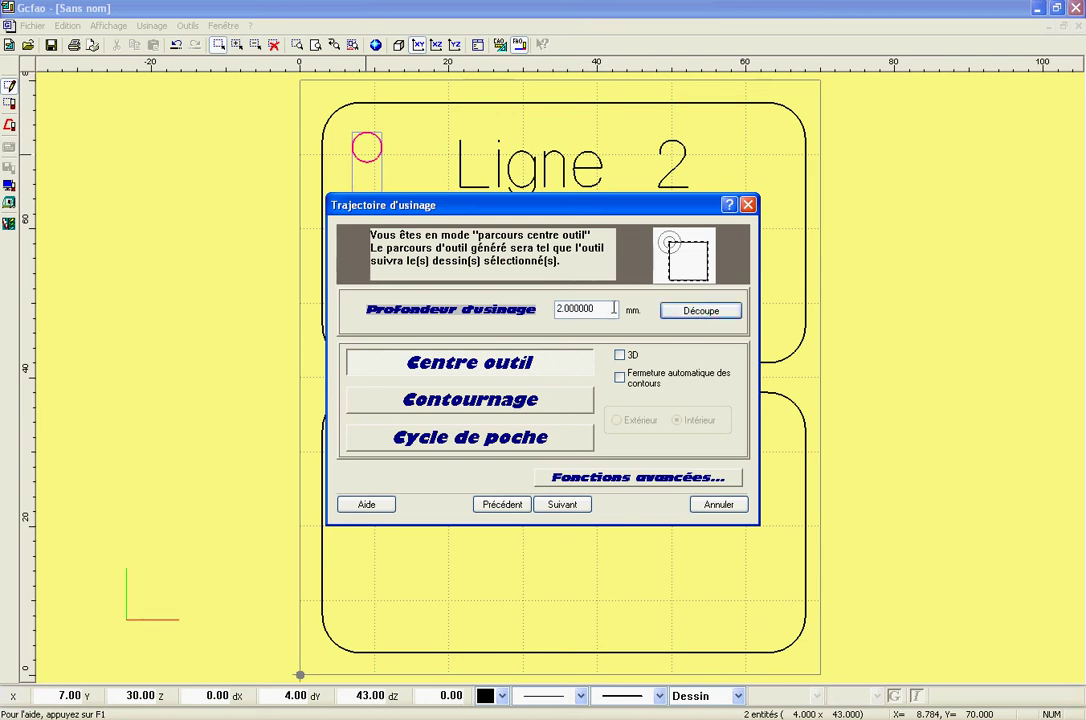
left_click_drag(614, 309, 529, 318)
type("0")
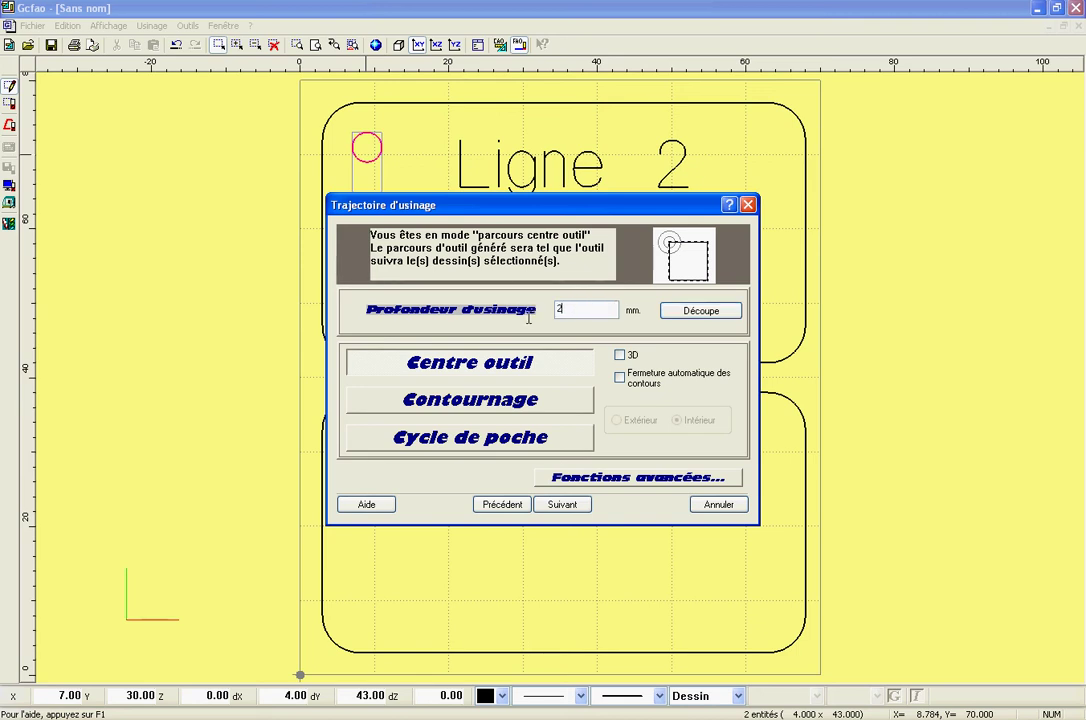
left_click(674, 312)
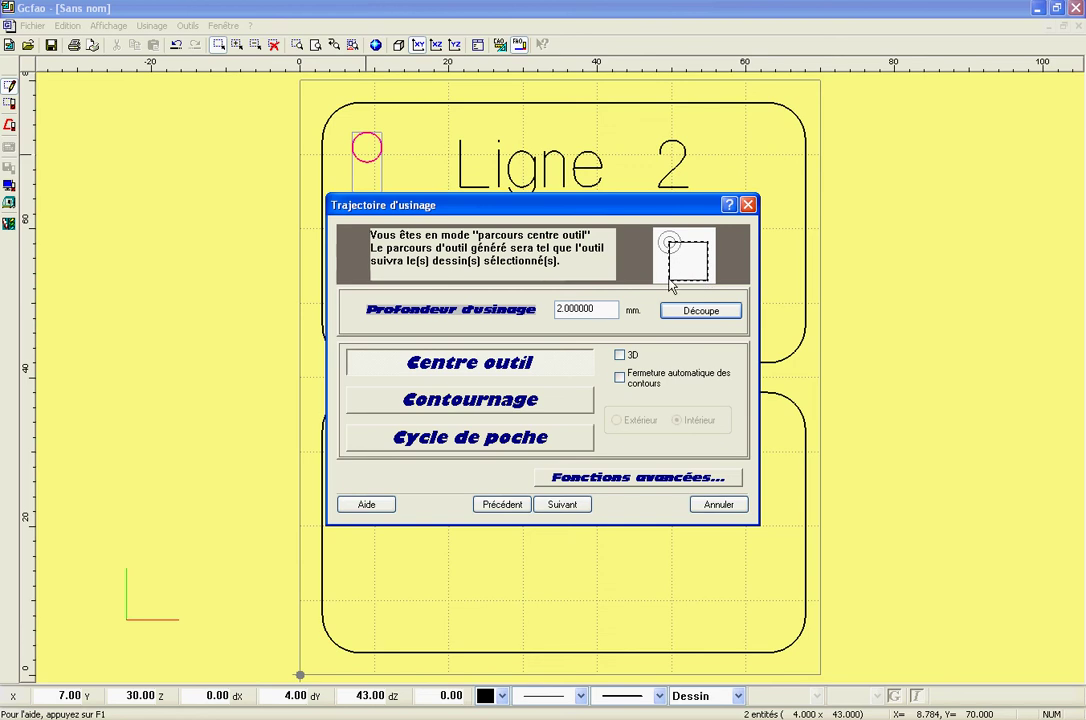
- Set the holes' toolpath to Contournage along the inside of the circles and proceed to the cutting parameters
left_click(505, 401)
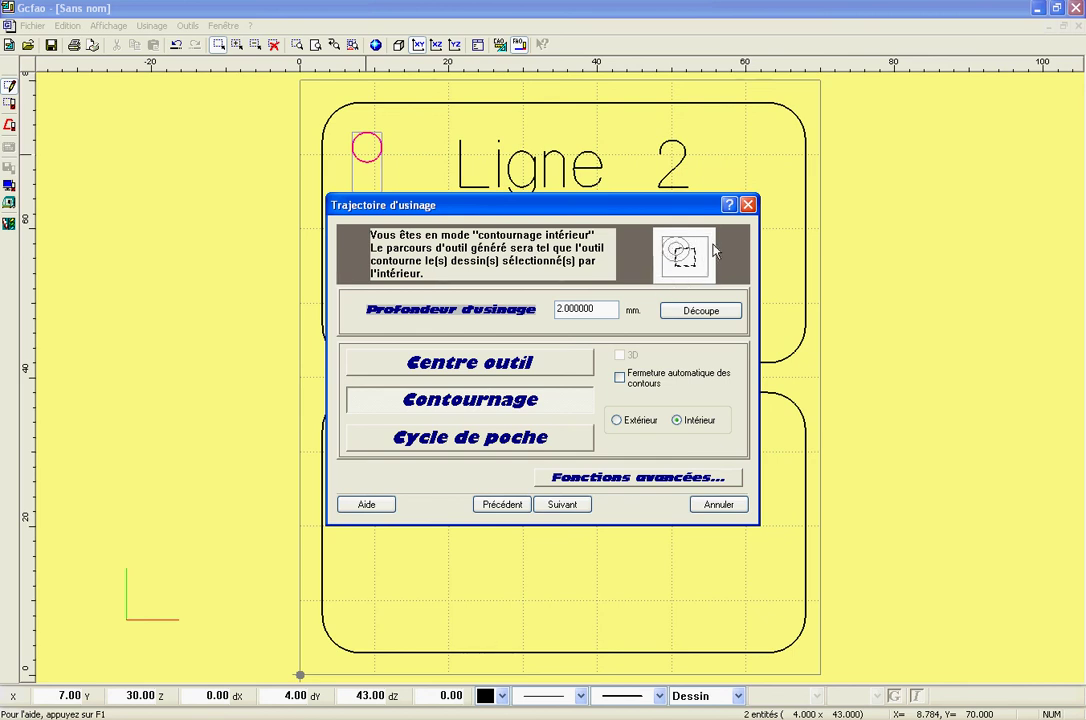
left_click(619, 421)
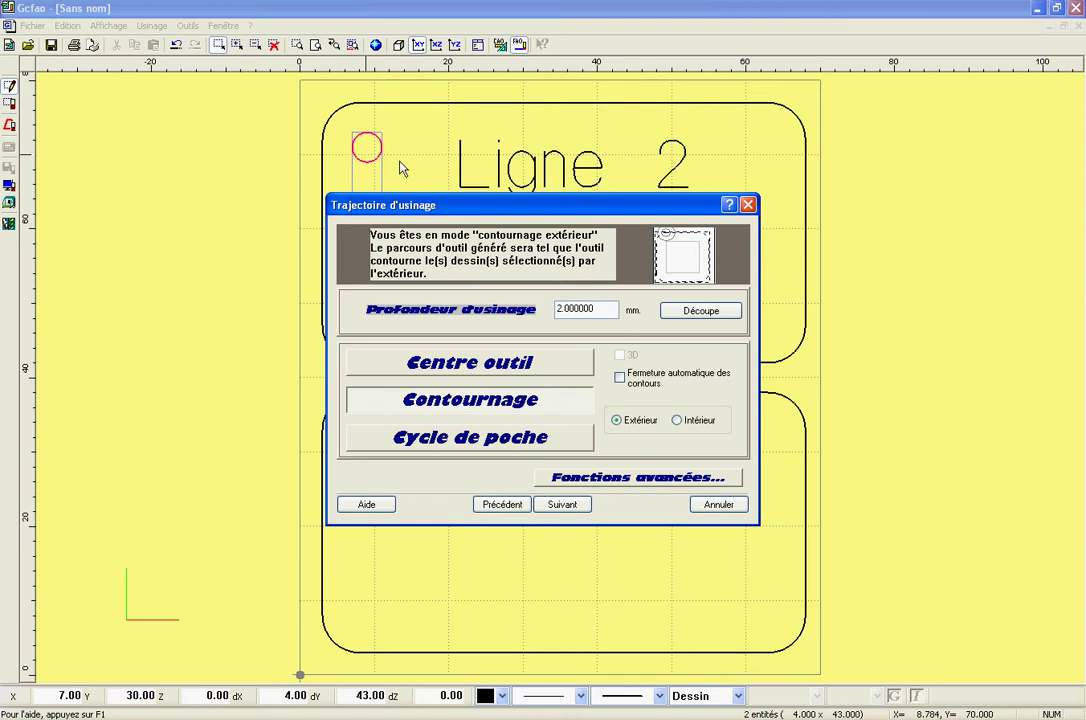
left_click(677, 421)
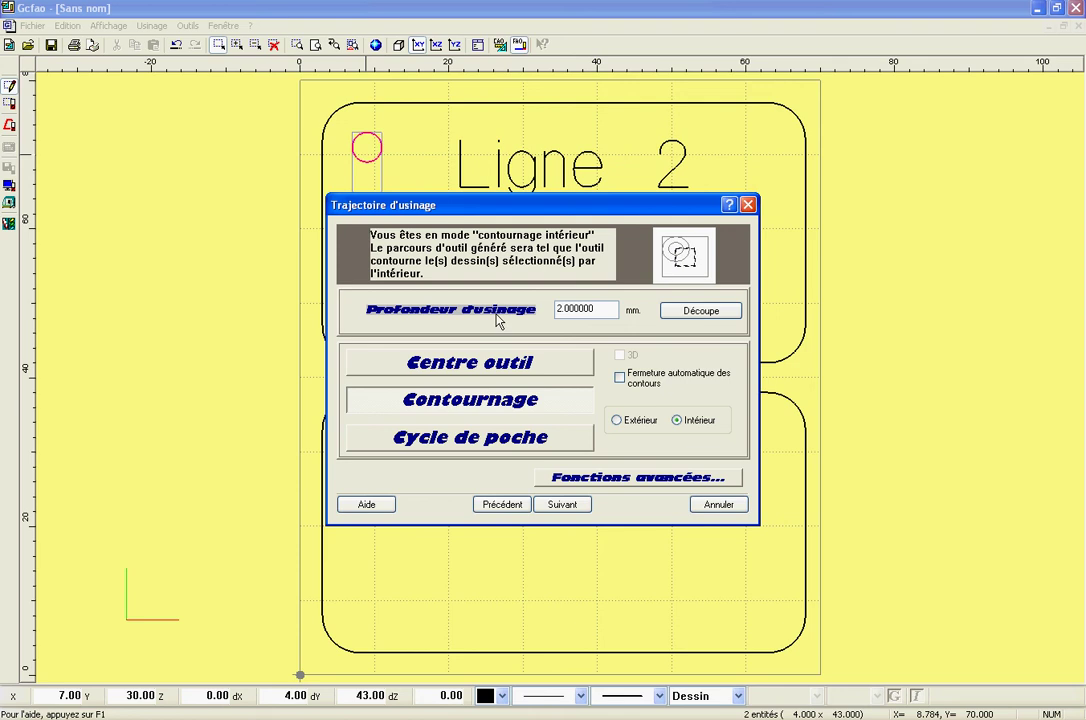
left_click(574, 505)
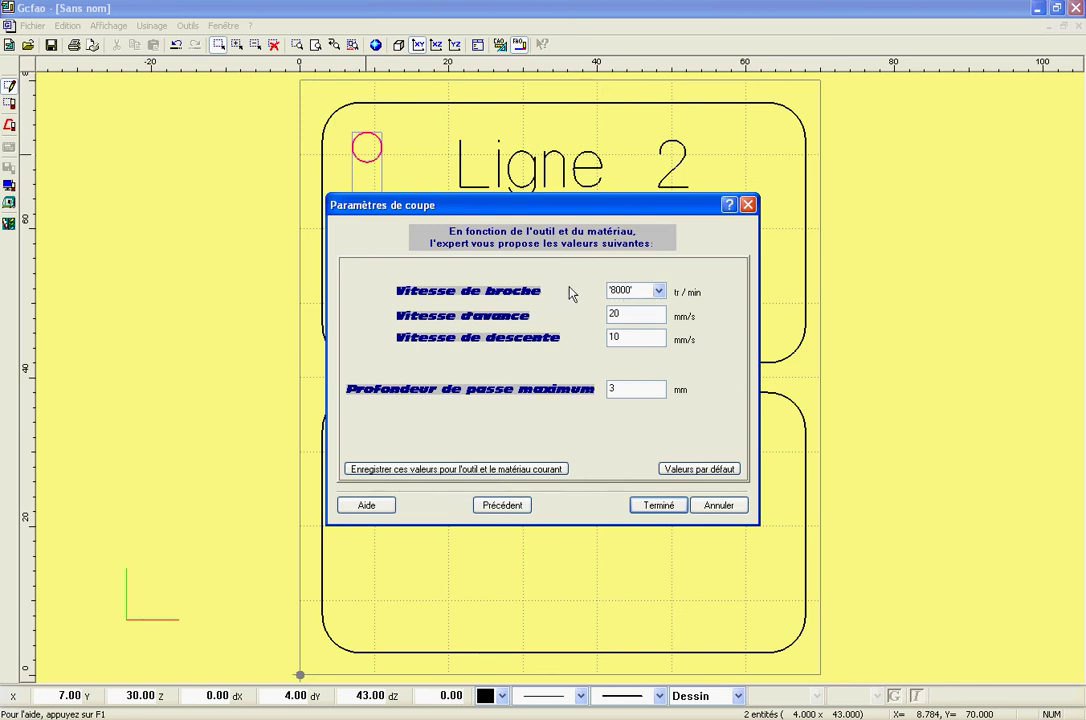
- Finish the hole operation with the proposed cutting parameters: 8000 tr/min spindle, 20 mm/s feed, 10 mm/s plunge and 3 mm maximum pass depth
left_click_drag(620, 313, 576, 315)
left_click(630, 339)
left_click(671, 504)
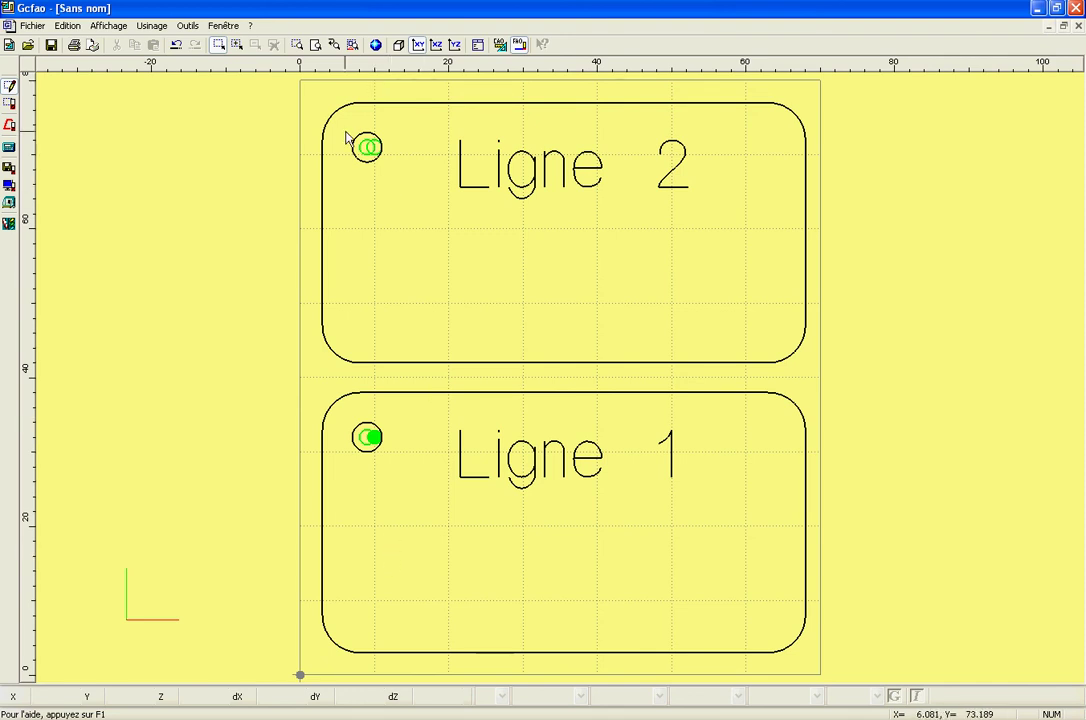
- Review the raw stock's dimensions and material type, keeping Plastique tendre as the material
left_click(110, 26)
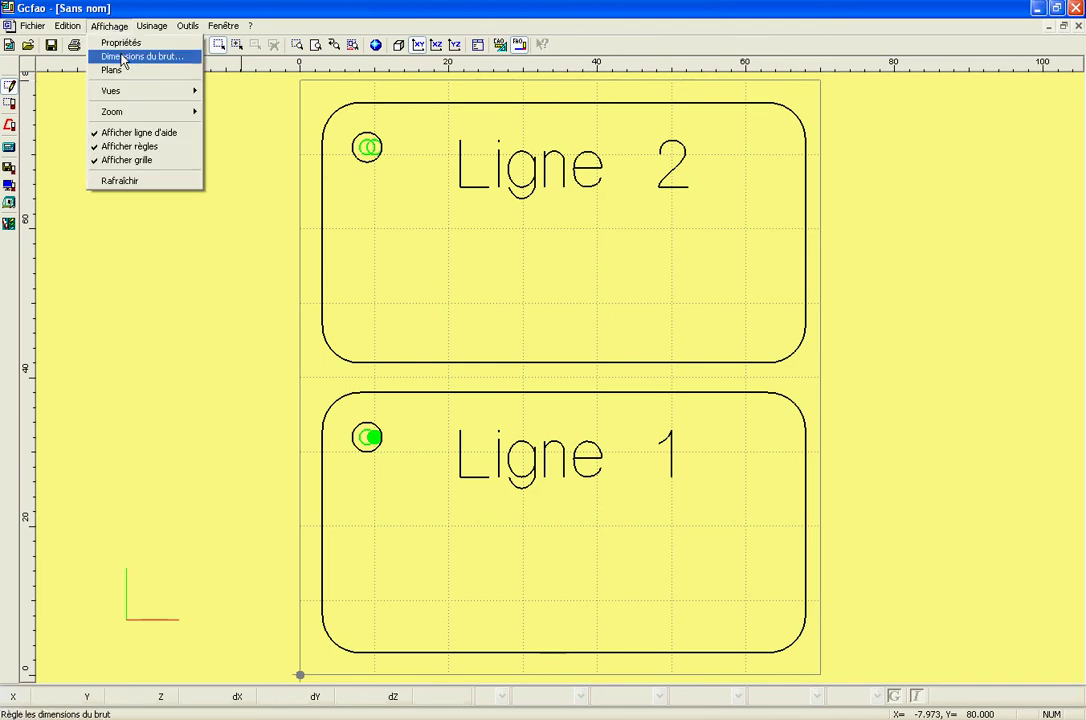
left_click(122, 57)
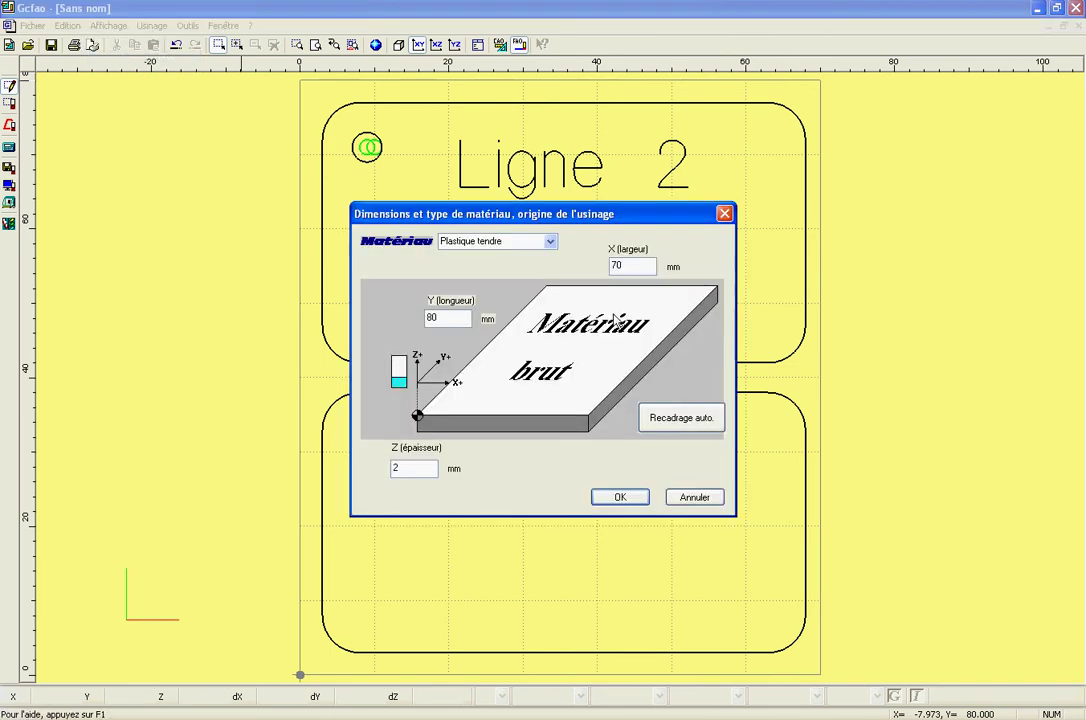
left_click(549, 243)
left_click(516, 257)
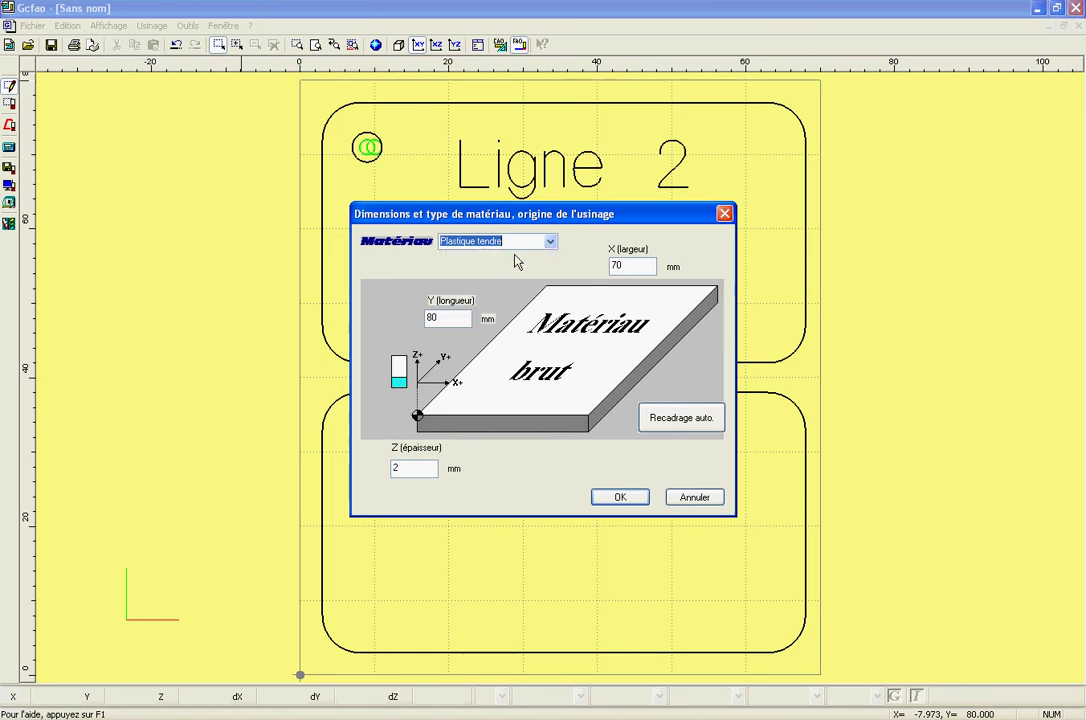
left_click(612, 498)
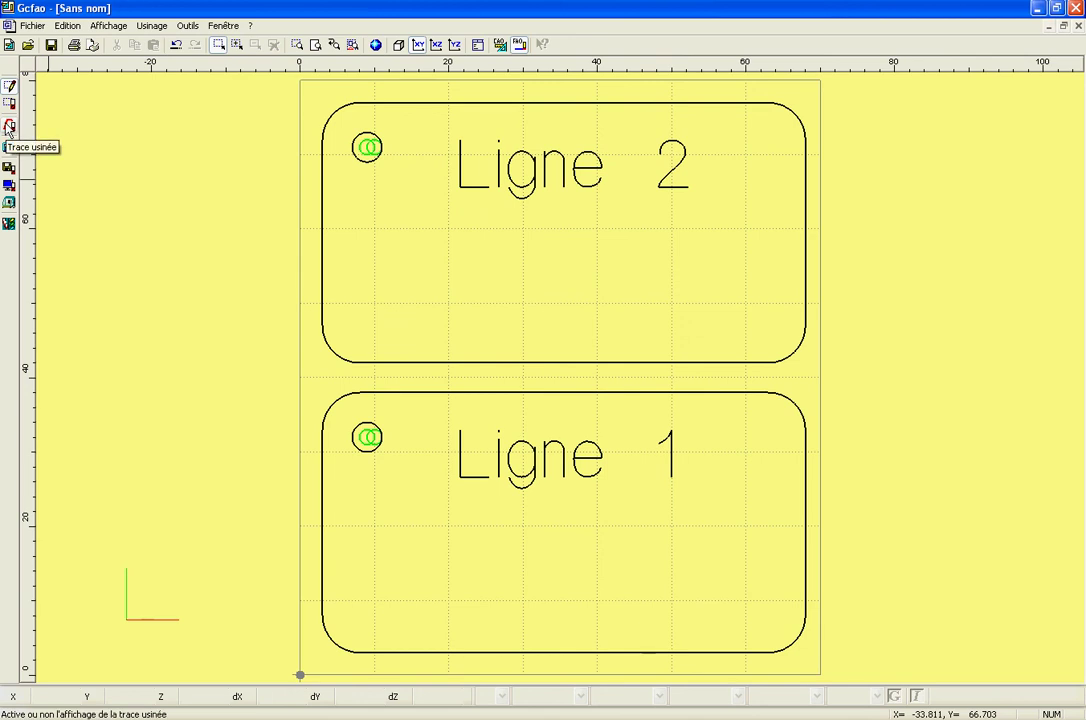
- Turn on the display of the machined trace for the two holes
left_click(9, 127)
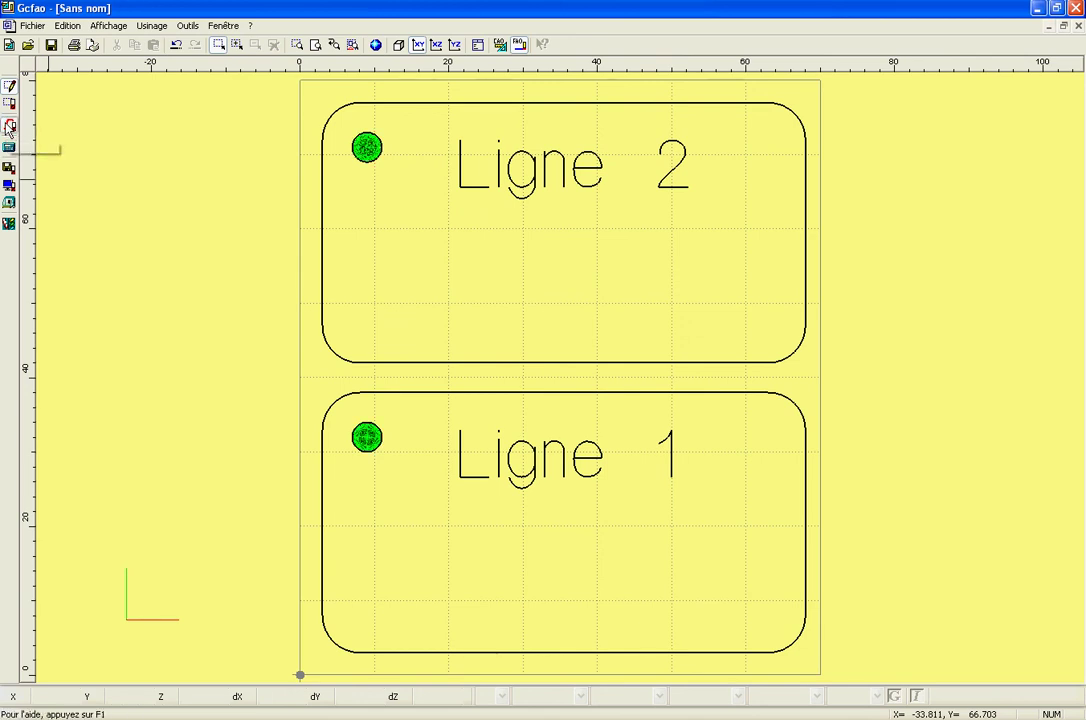